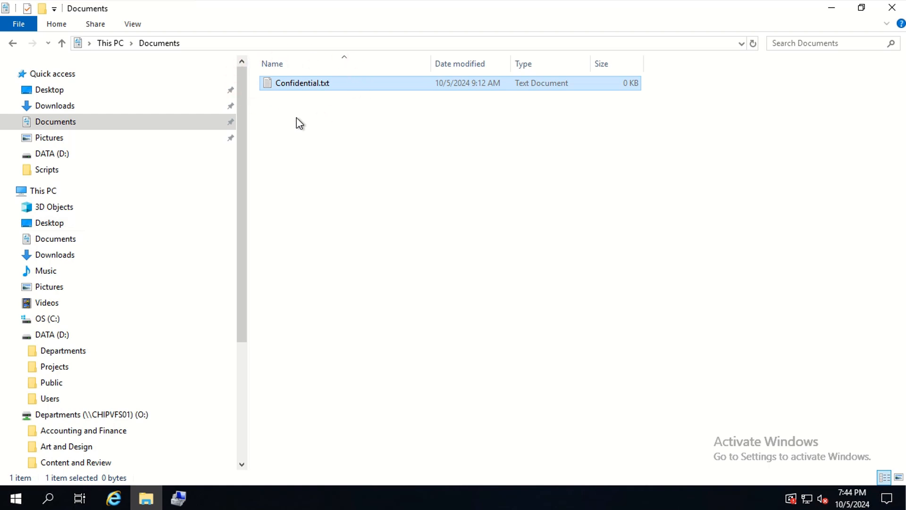
- Open the security permissions of Confidential.txt for editing
right_click(306, 88)
left_click(357, 306)
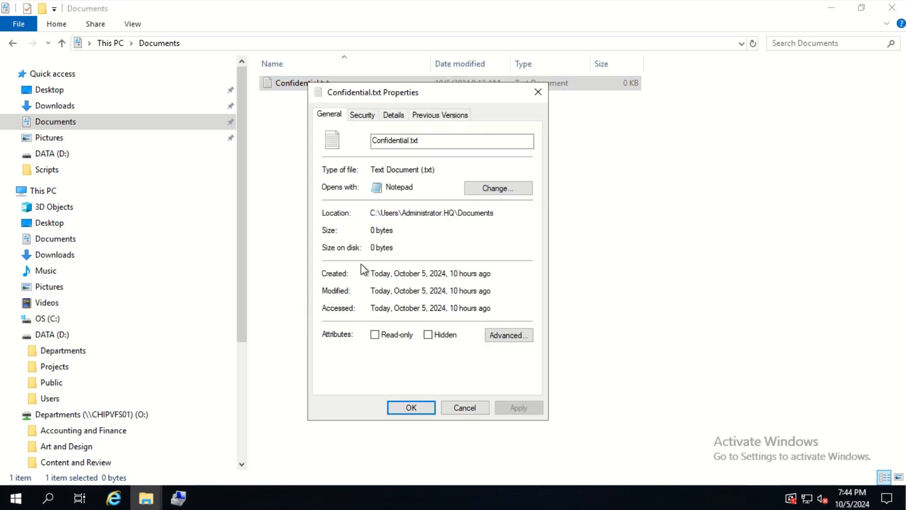
left_click(362, 115)
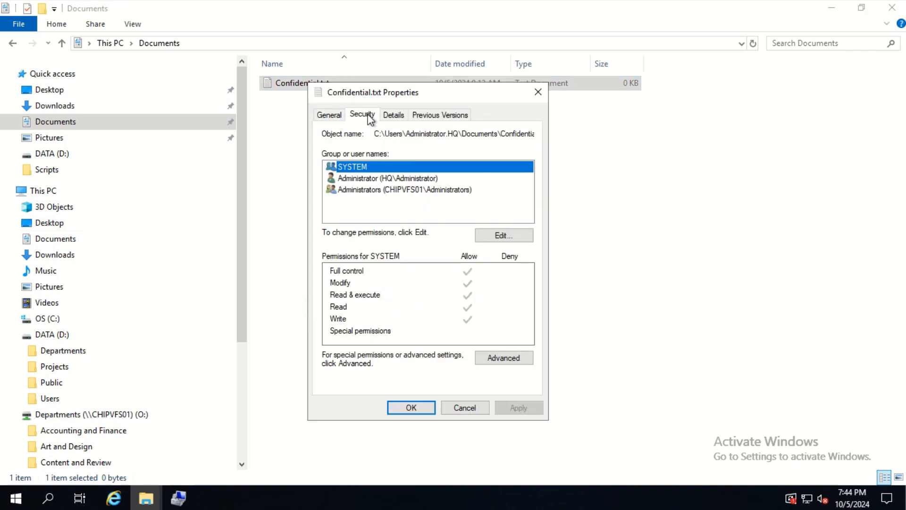
left_click(504, 236)
- Add the grp-humance-resources group to Confidential.txt and allow it the Modify permission
left_click(466, 295)
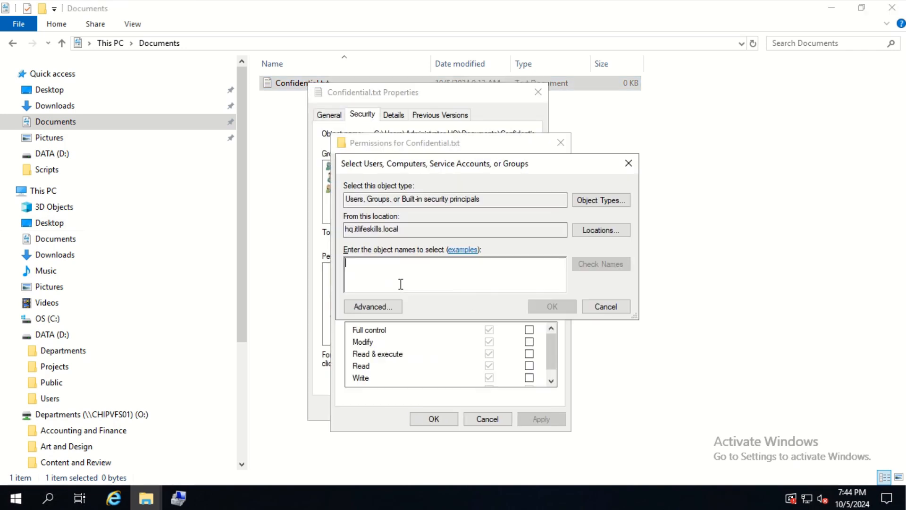
type("gr")
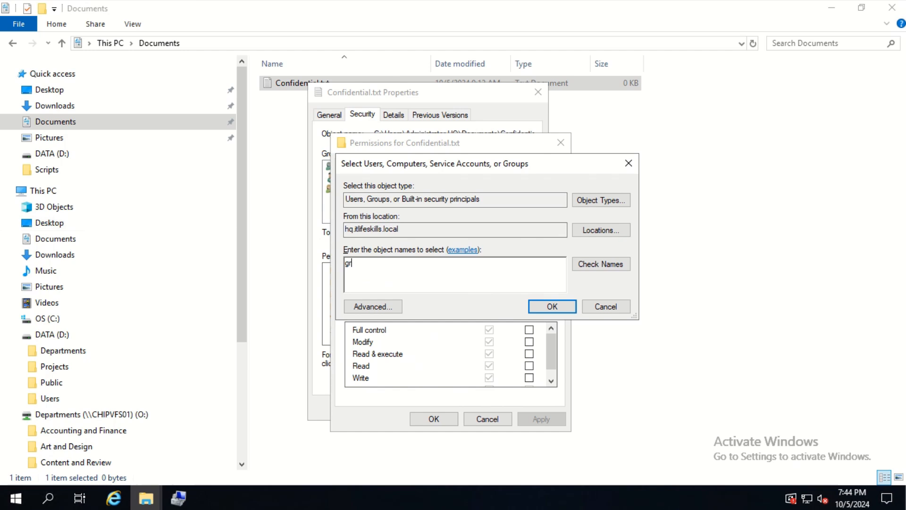
type("p-human")
left_click(598, 263)
left_click(552, 307)
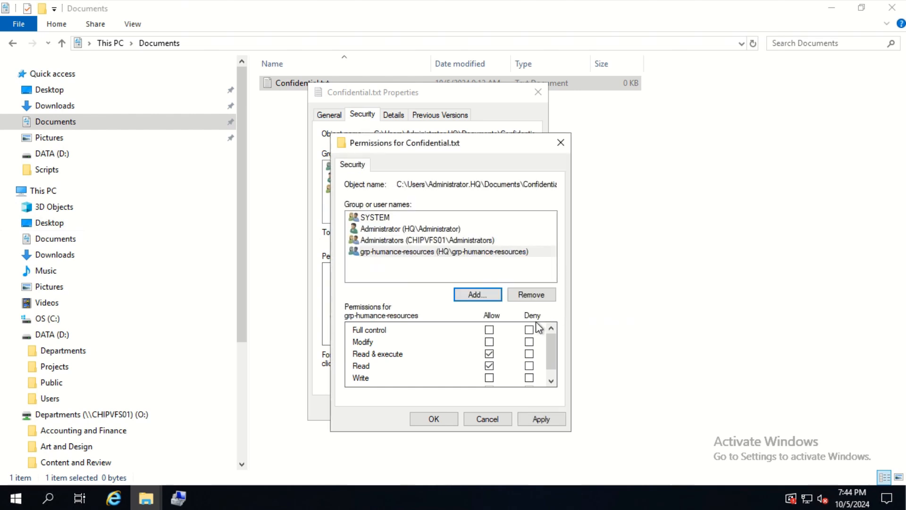
left_click(489, 341)
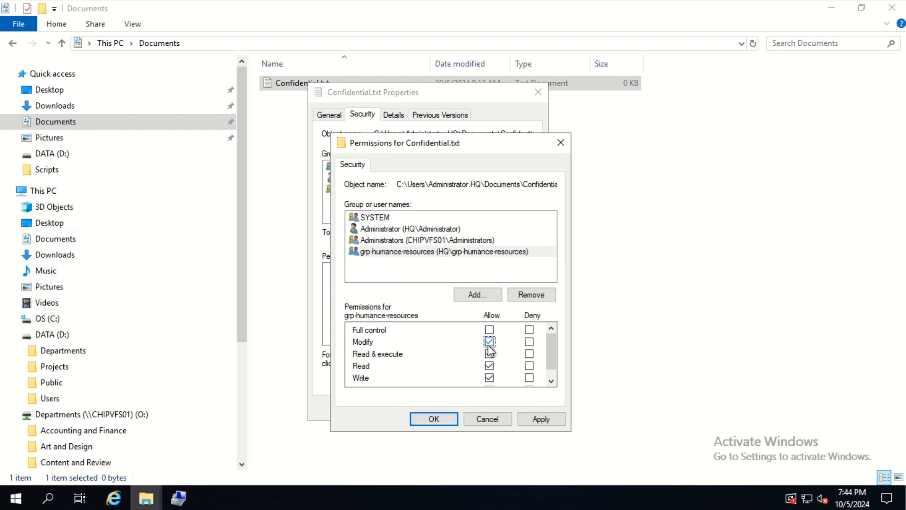
left_click(551, 422)
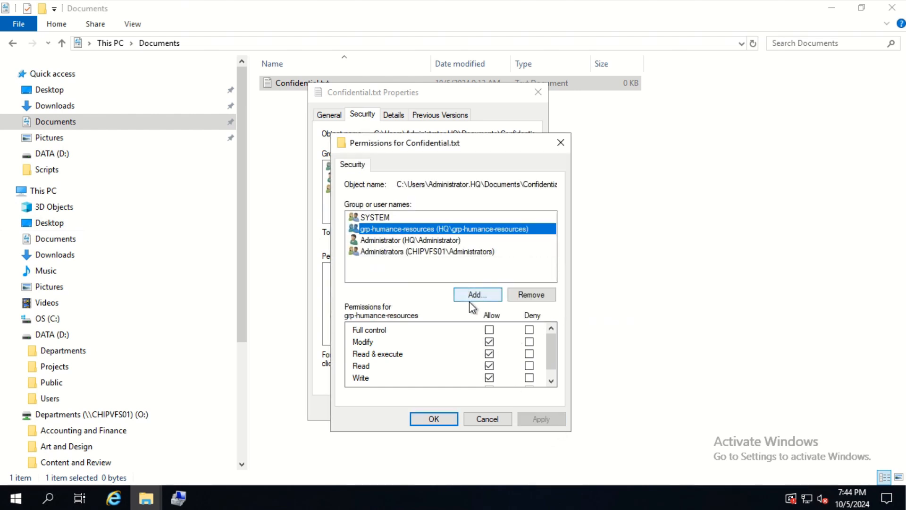
- Add the grp-accounting-finance group with Full control allowed, and review its permissions alongside those of grp-humance-resources
left_click(482, 295)
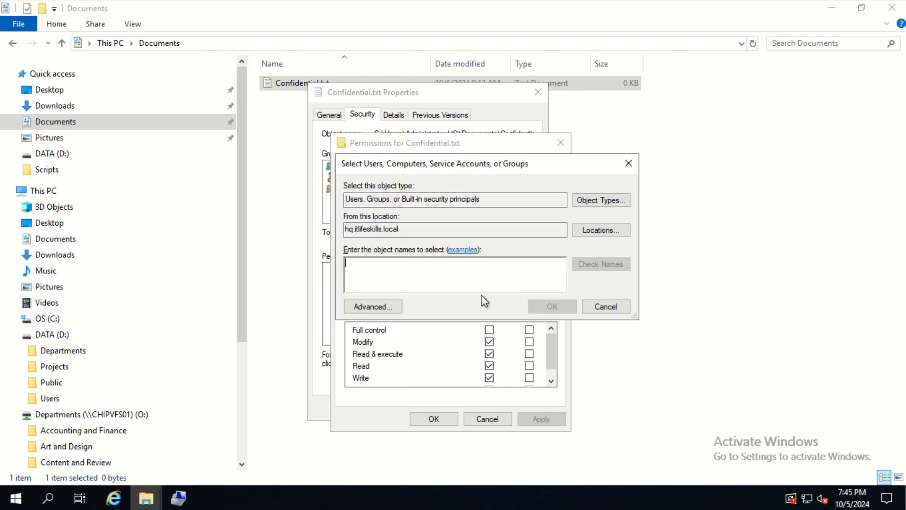
type("gr")
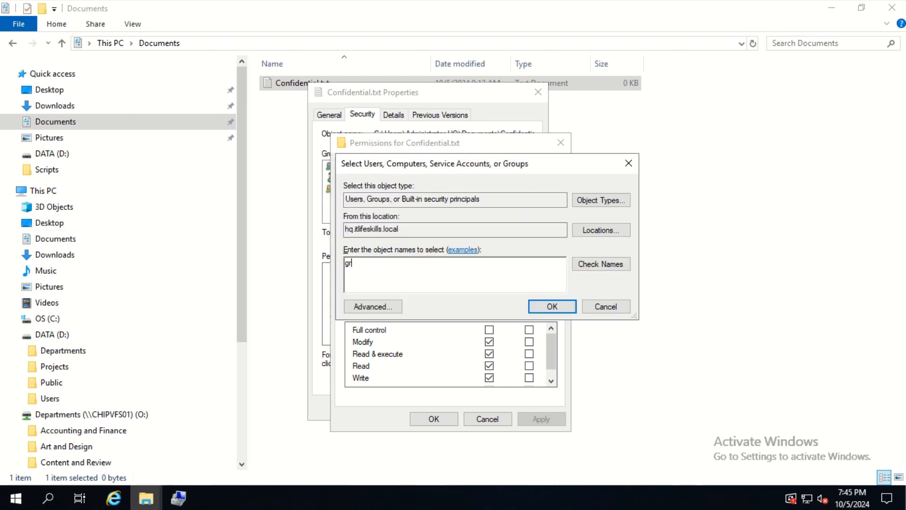
type("p-accounting-finance")
left_click(593, 266)
left_click(552, 306)
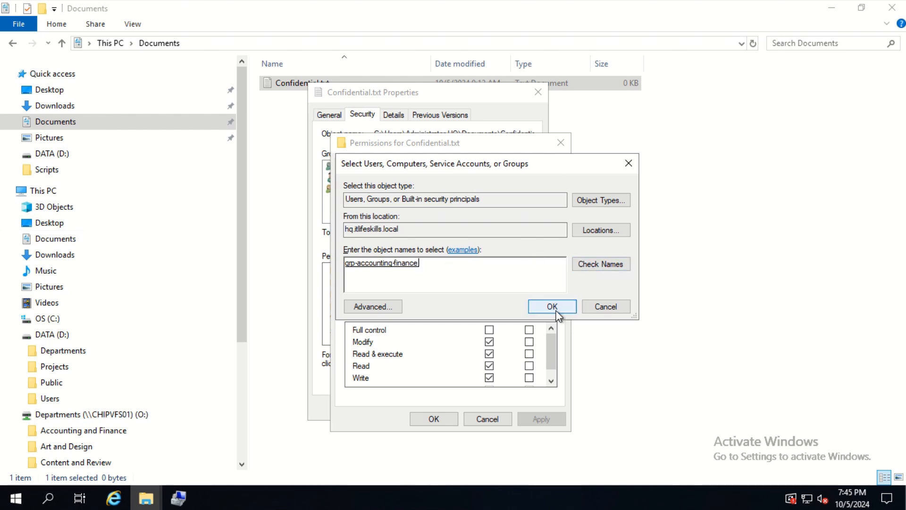
left_click(488, 330)
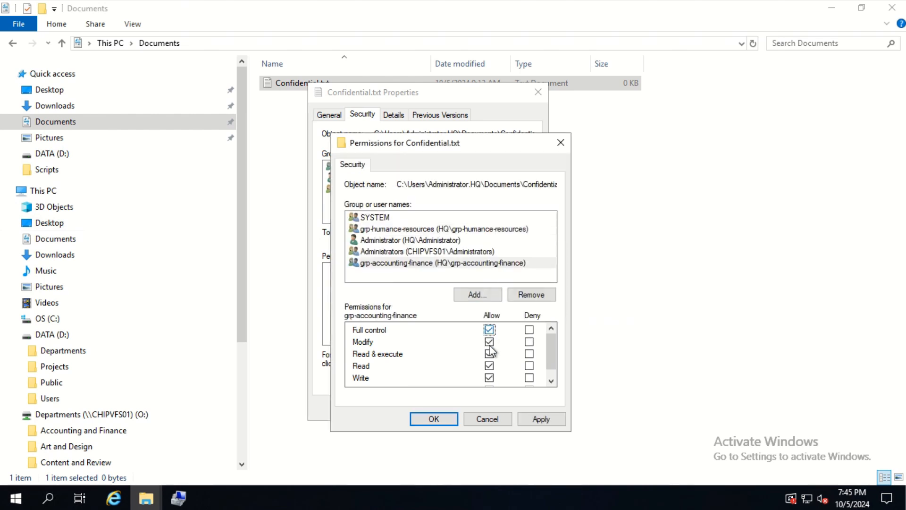
left_click(536, 420)
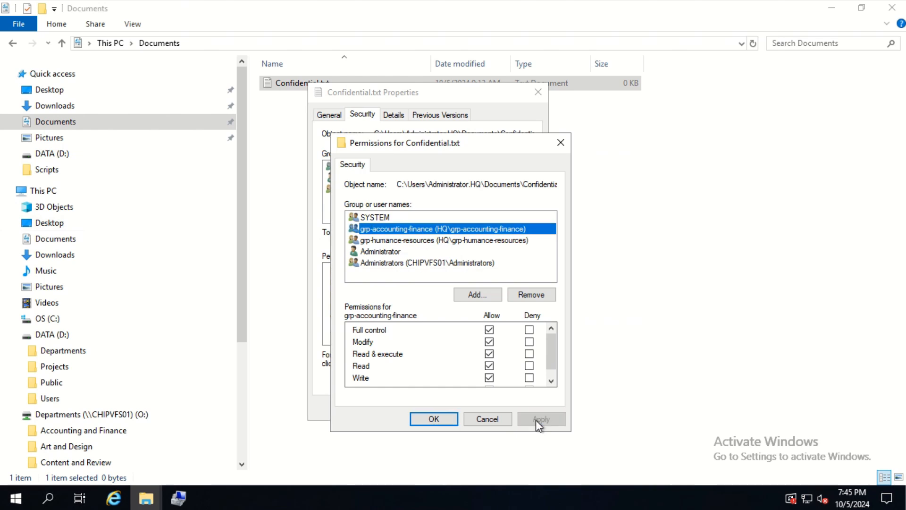
left_click(437, 423)
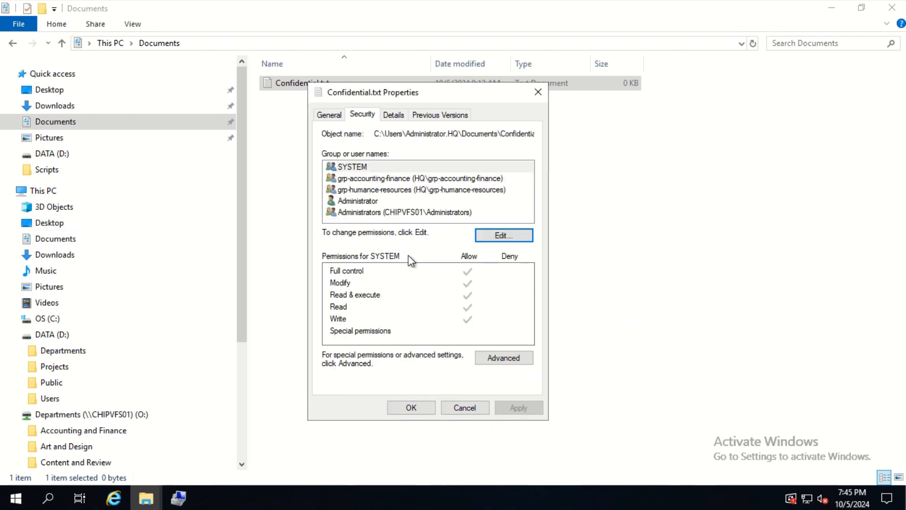
left_click(417, 179)
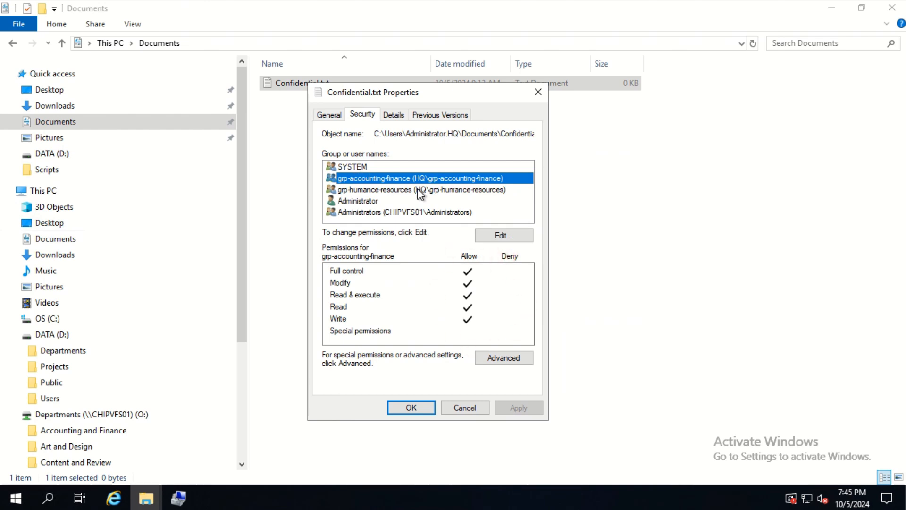
left_click(419, 190)
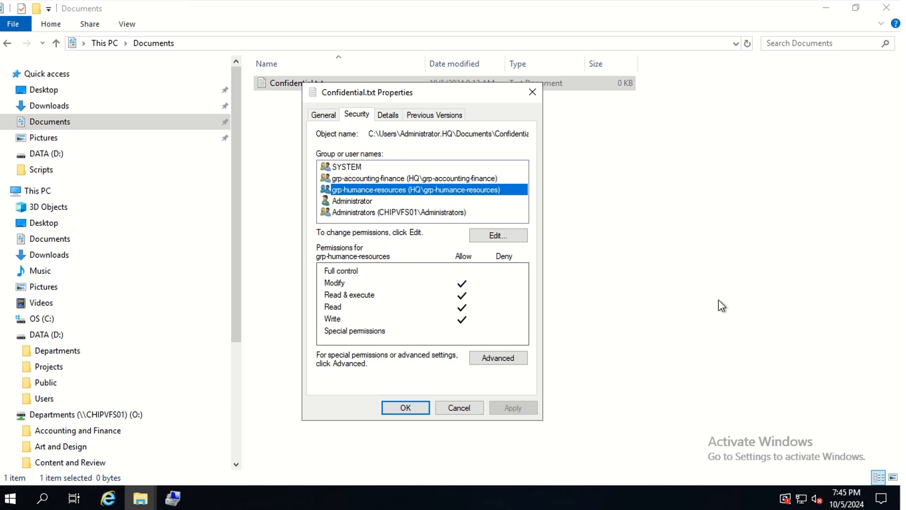
- Reopen the permissions of Confidential.txt for editing and add UserA to the list
left_click(499, 235)
left_click(477, 296)
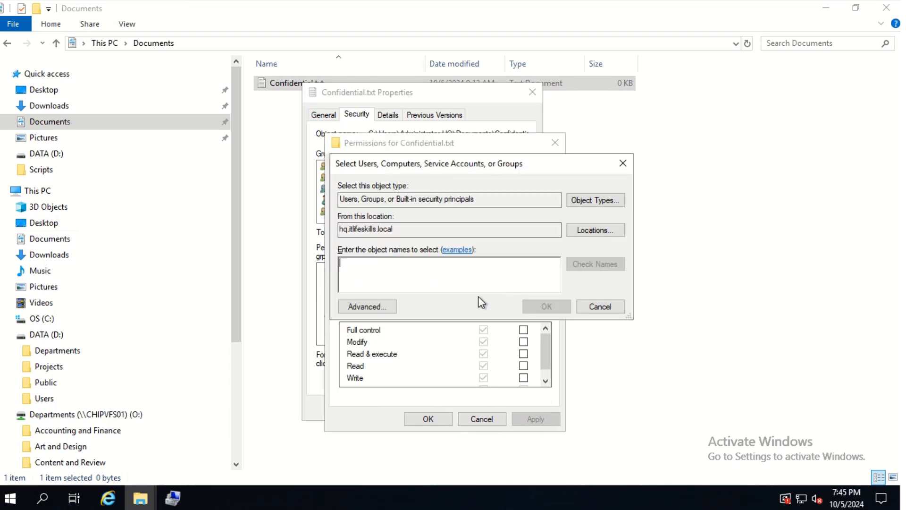
type("UserA")
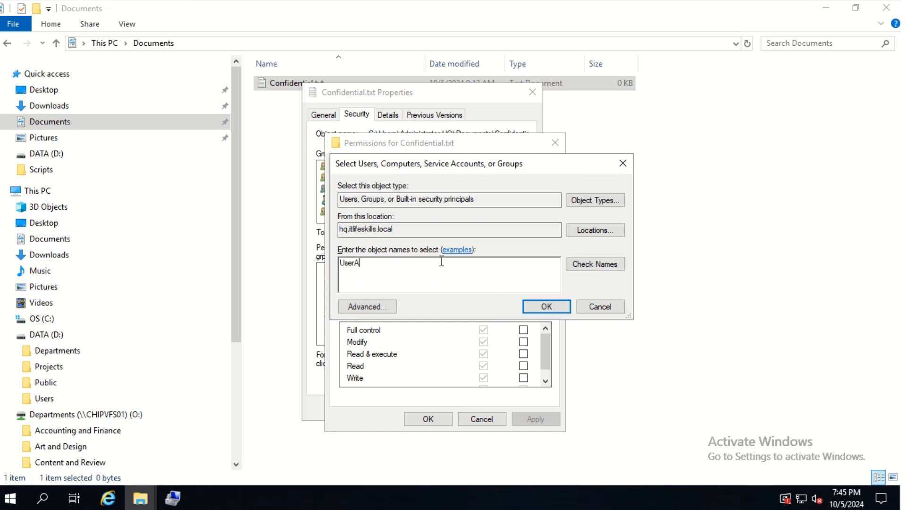
left_click(583, 262)
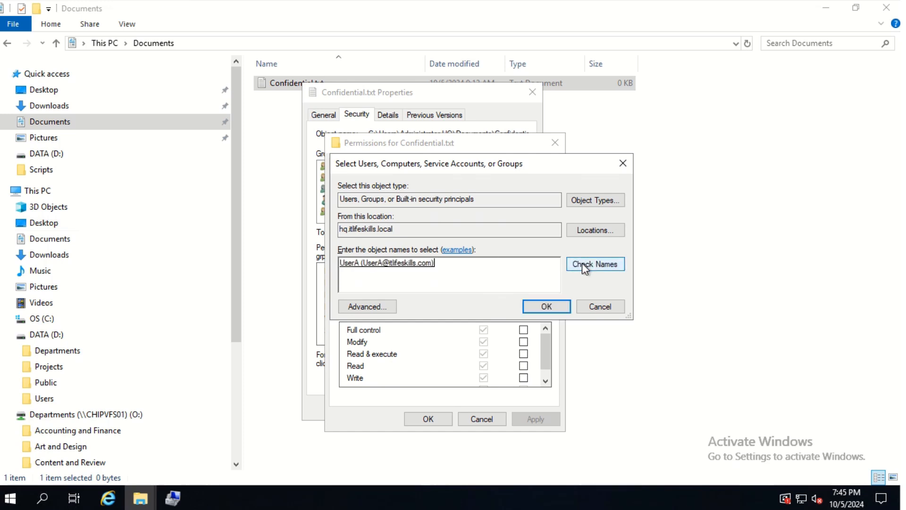
left_click(549, 307)
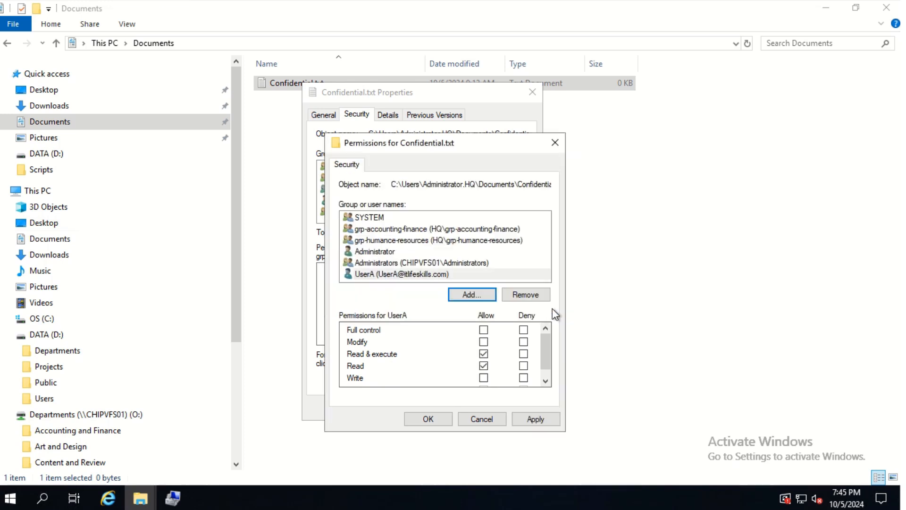
left_click(483, 330)
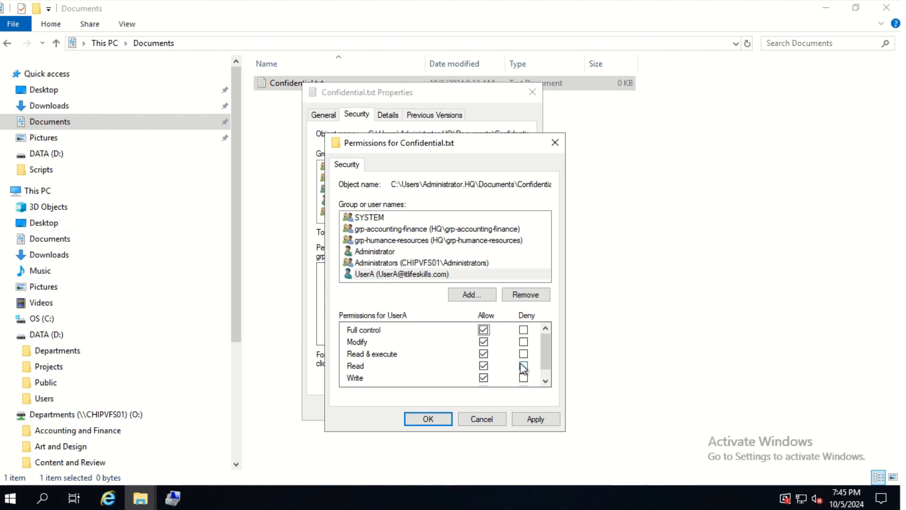
left_click(523, 377)
left_click(483, 329)
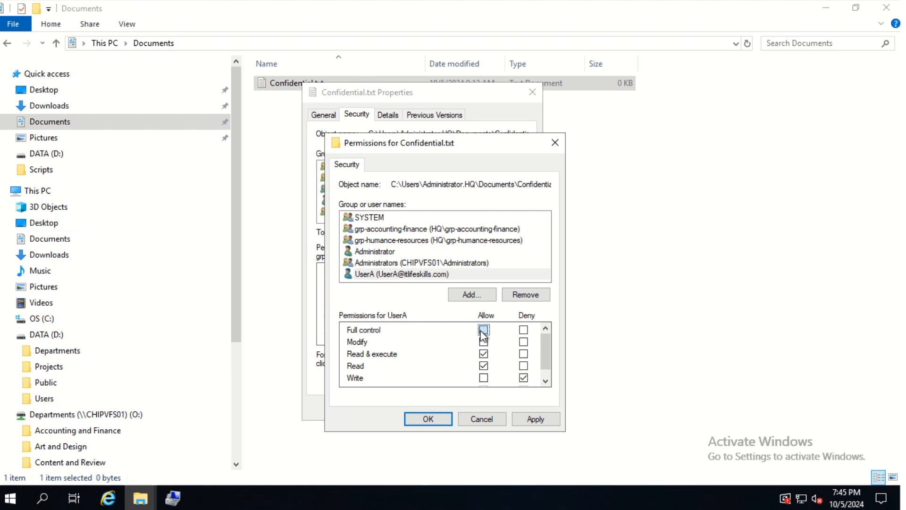
- Deny UserA the Modify permission on Confidential.txt and accept the deny entry
left_click(523, 344)
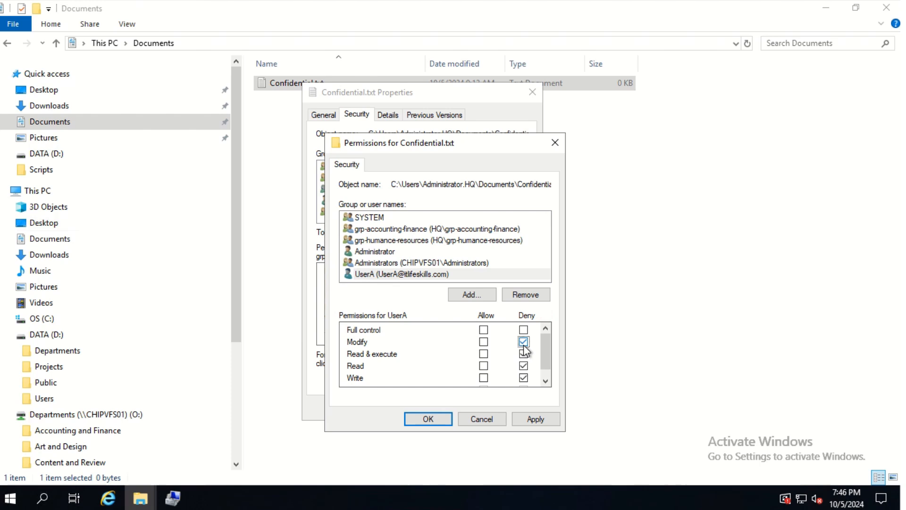
left_click(419, 421)
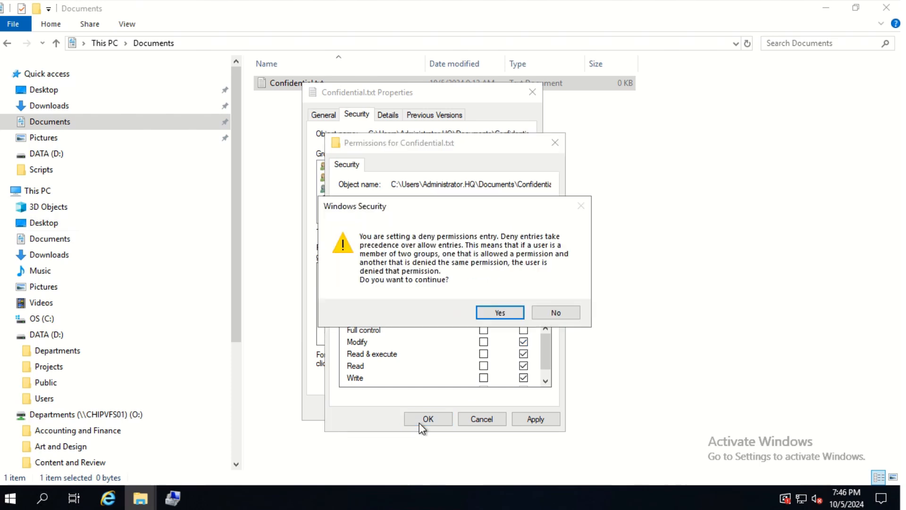
left_click(500, 313)
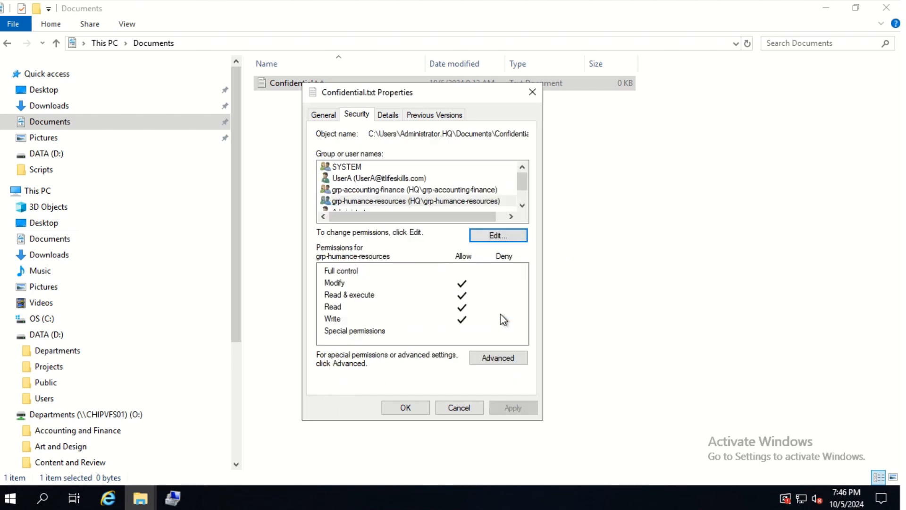
- Examine UserA's effective access in the advanced security settings of Confidential.txt, and close the file's properties
left_click(485, 359)
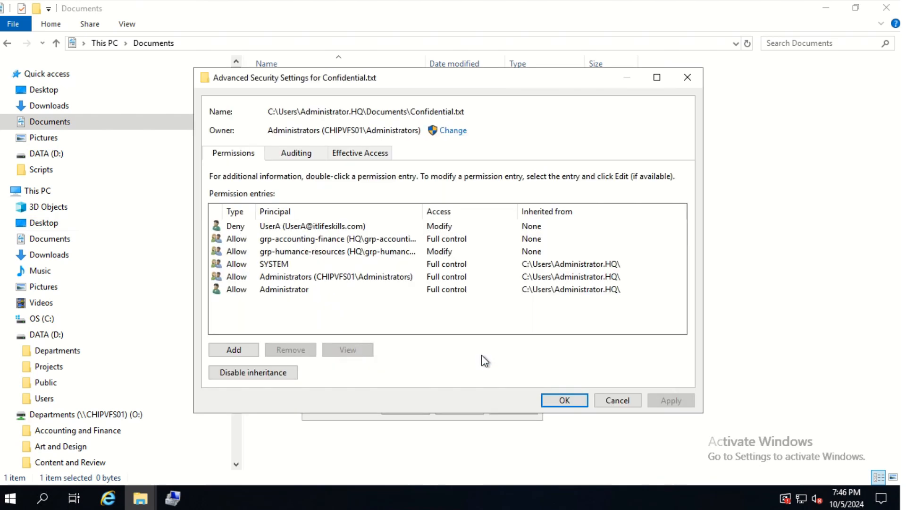
left_click(364, 154)
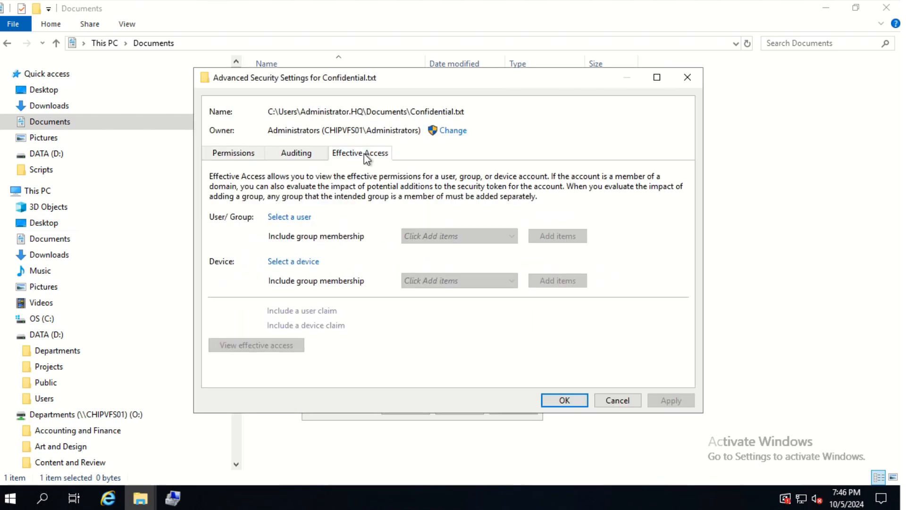
left_click(299, 220)
type("UserA")
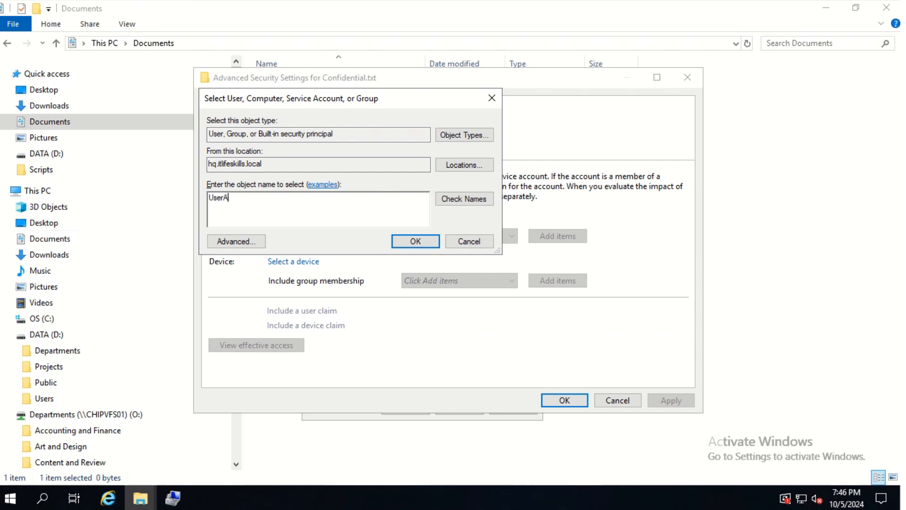
left_click(468, 198)
left_click(413, 243)
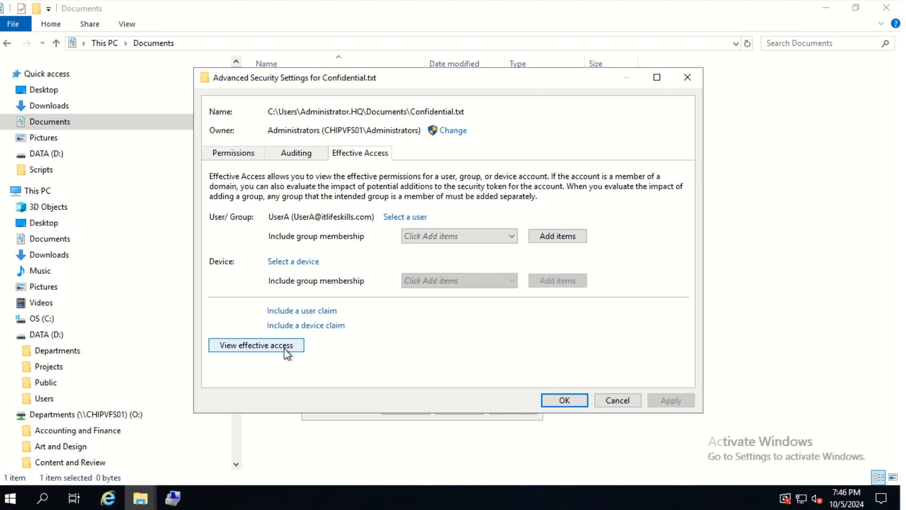
left_click(285, 349)
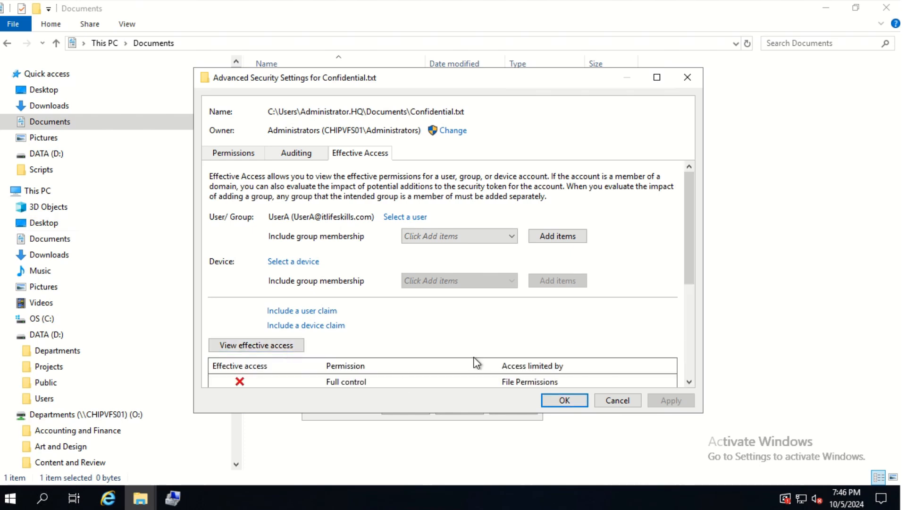
scroll(517, 331, "down", 2)
scroll(517, 332, "down", 4)
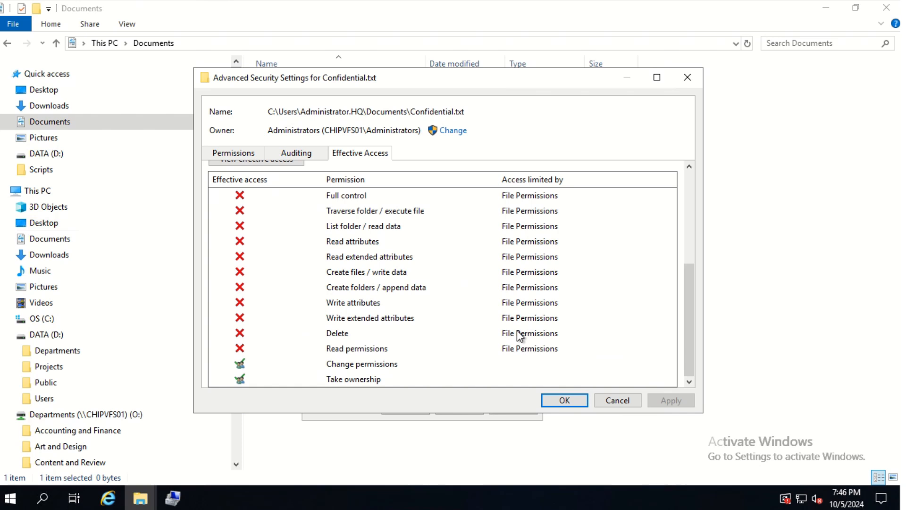
left_click(554, 401)
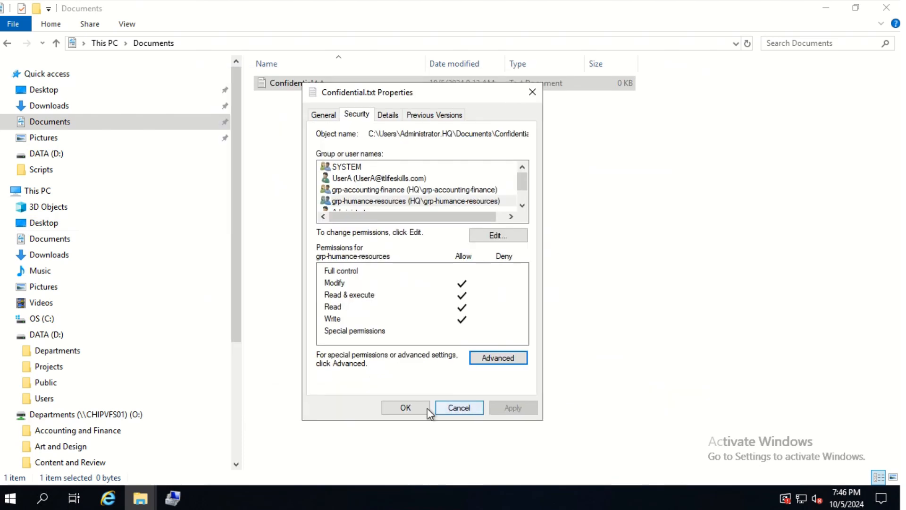
left_click(404, 408)
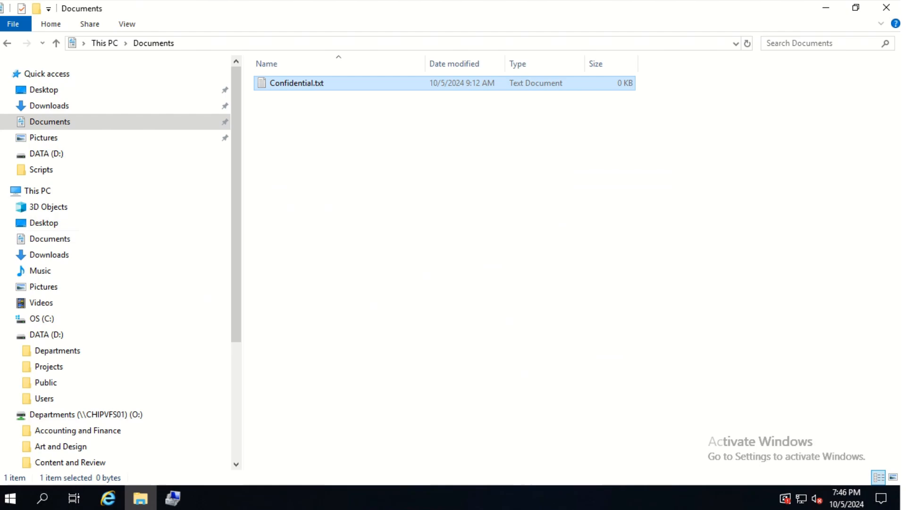